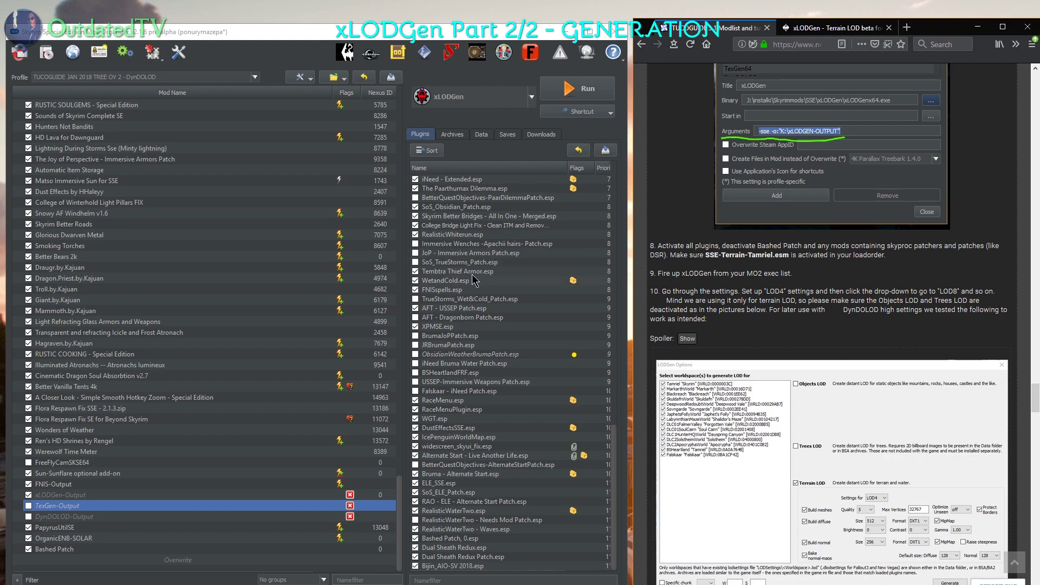
# Enable all plugins from the plugin list's menu, then untick the Bashed Patch mod so Bashed Patch, 0.esp disappears.
pyautogui.rightClick(521, 300)
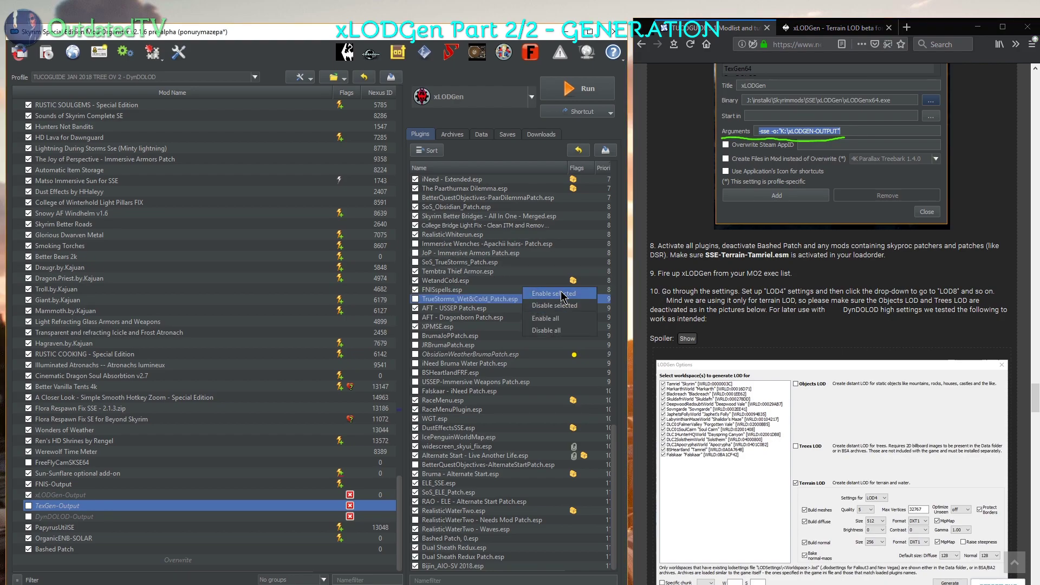
pyautogui.click(563, 318)
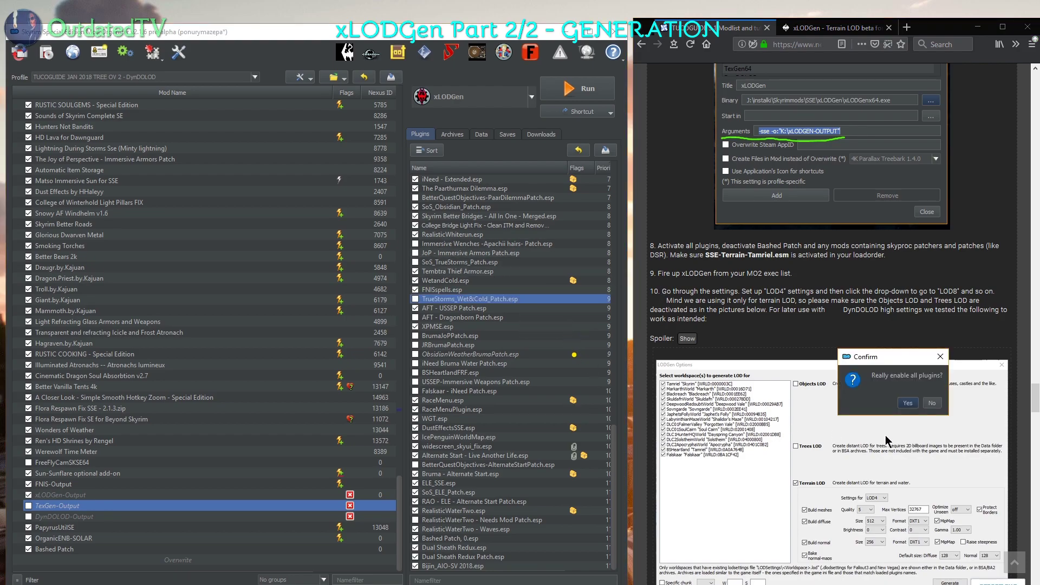
pyautogui.click(907, 403)
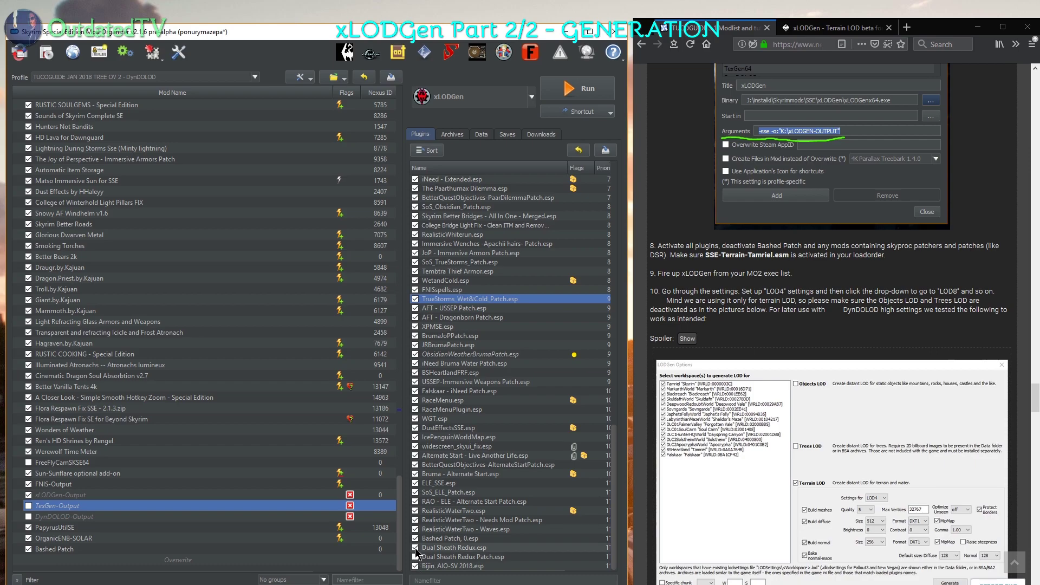
pyautogui.click(28, 549)
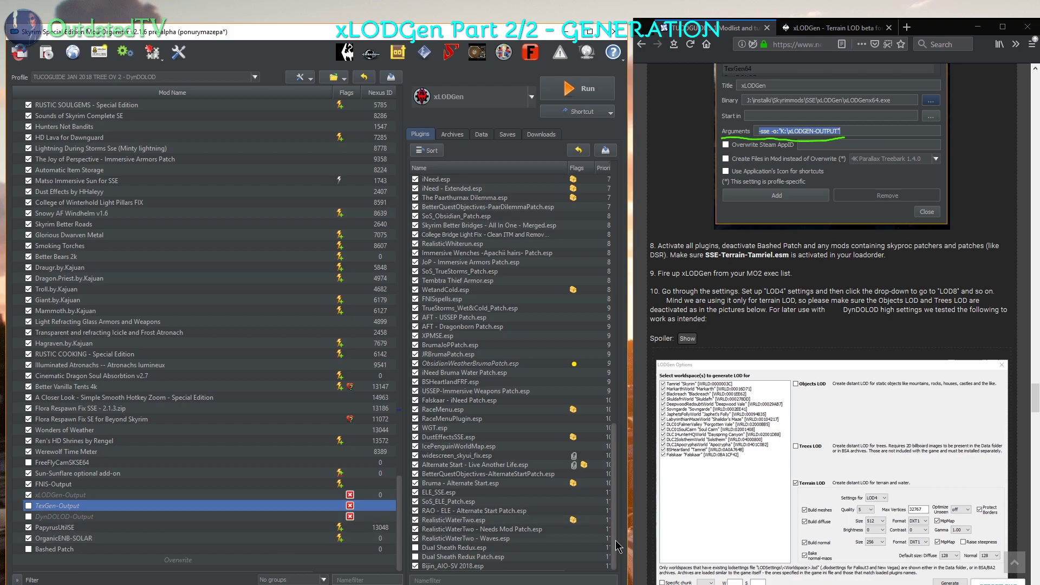
pyautogui.moveTo(618, 546); pyautogui.dragTo(613, 363)
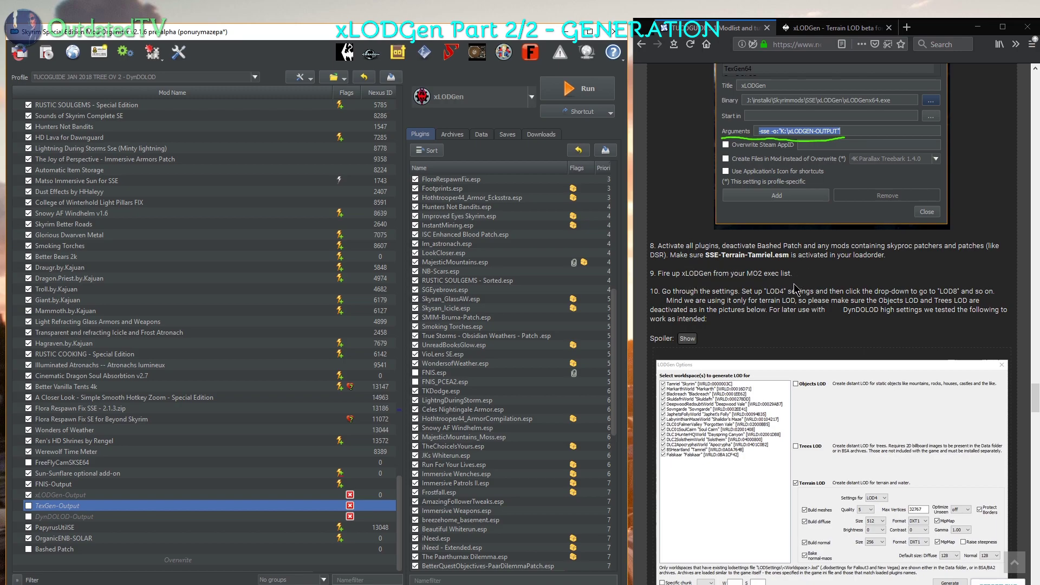
# Run xLODGen from Mod Organizer 2's executables drop-down.
pyautogui.click(530, 98)
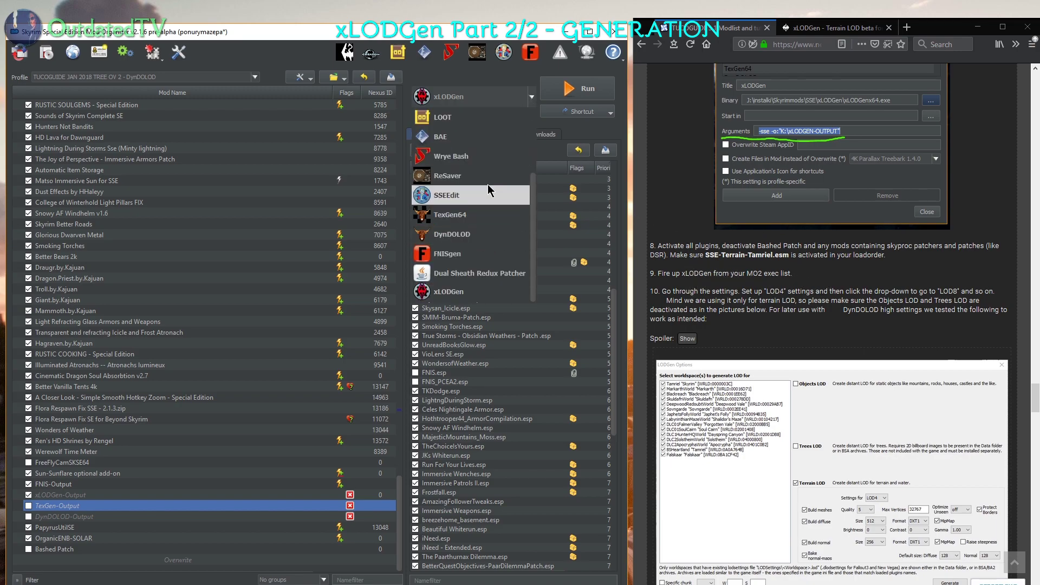
pyautogui.click(454, 292)
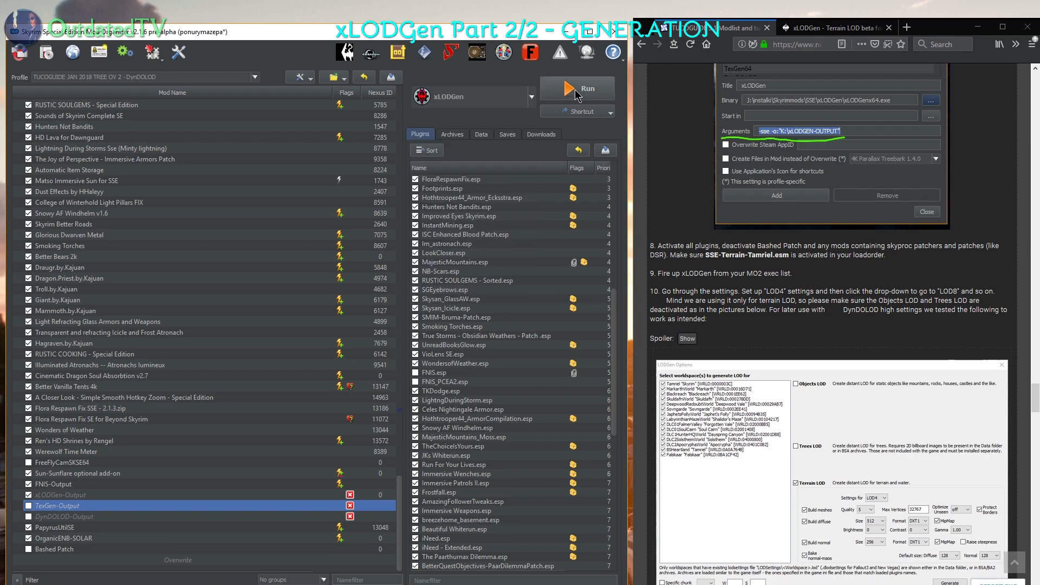
pyautogui.click(576, 94)
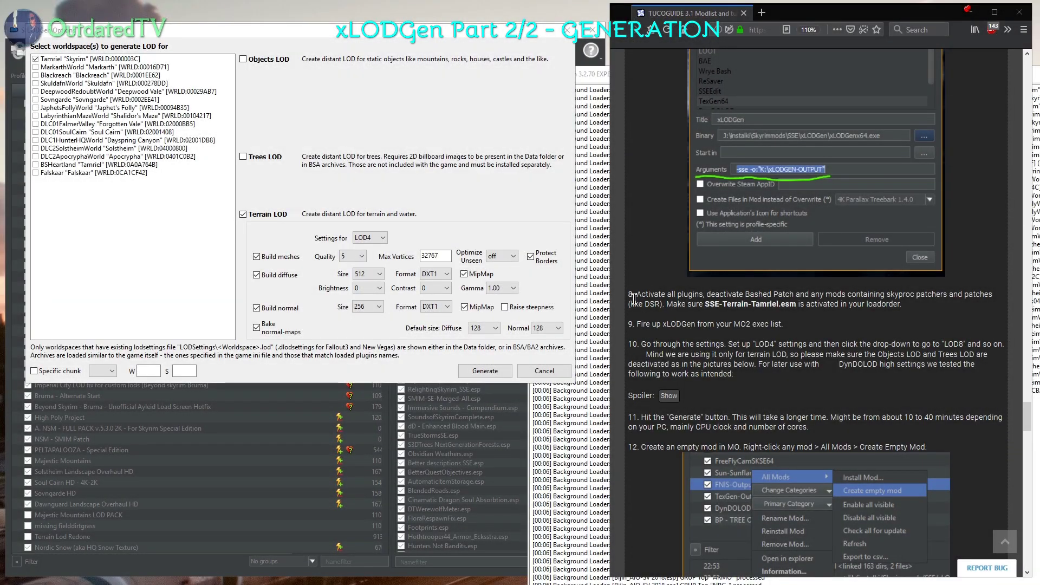
# Tick all worldspaces in xLODGen's LODGen Options list with Select All.
pyautogui.rightClick(92, 215)
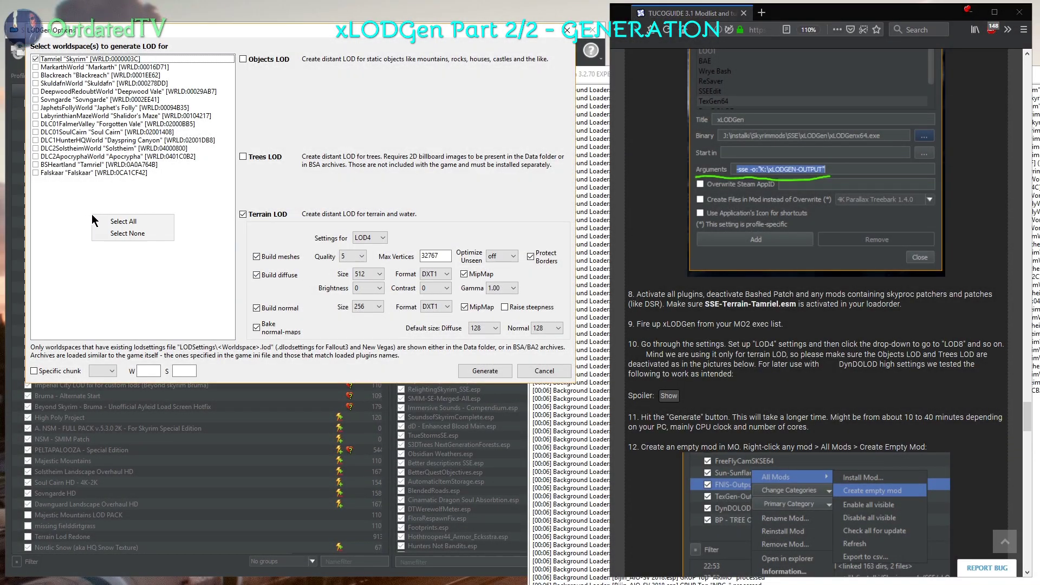
pyautogui.click(136, 221)
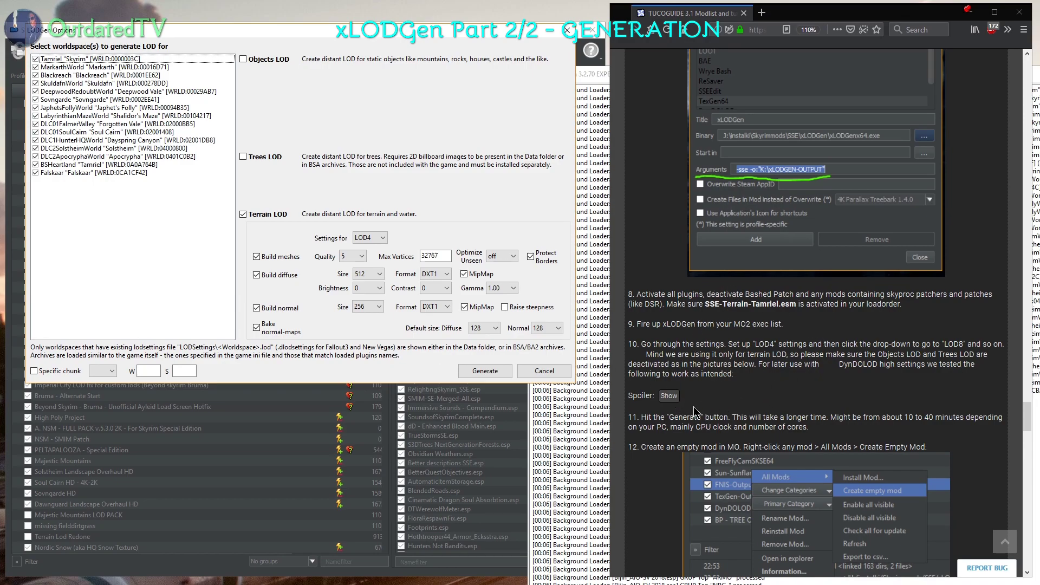
# Reveal the guide's example terrain settings screenshots.
pyautogui.click(668, 396)
pyautogui.scroll(-7, 849, 386)
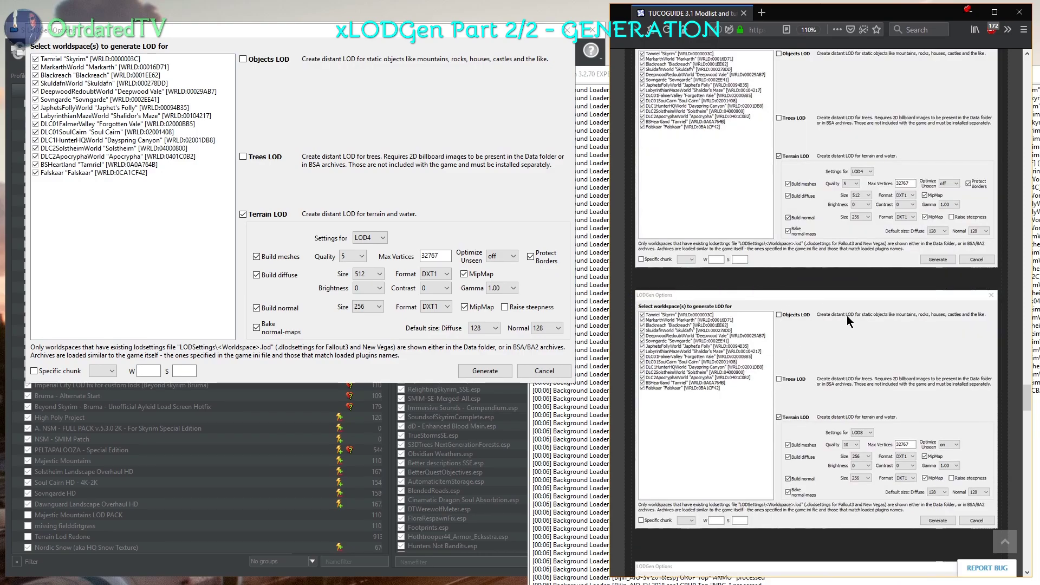
pyautogui.scroll(1, 652, 300)
# Step through the LOD8 and LOD16 terrain settings, comparing them against the guide.
pyautogui.click(382, 238)
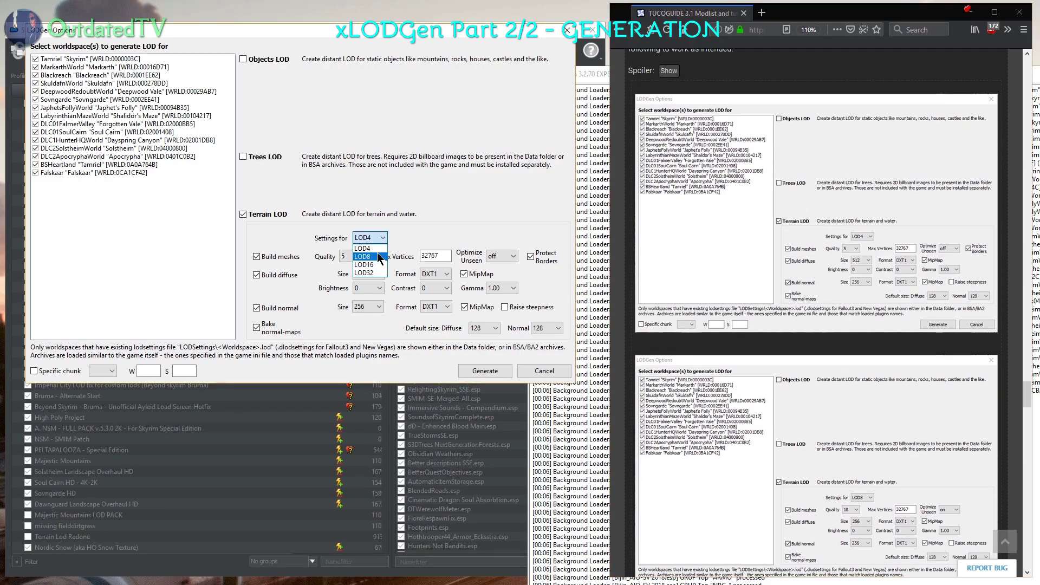
pyautogui.click(374, 255)
pyautogui.click(382, 238)
pyautogui.click(373, 263)
pyautogui.scroll(-1, 382, 242)
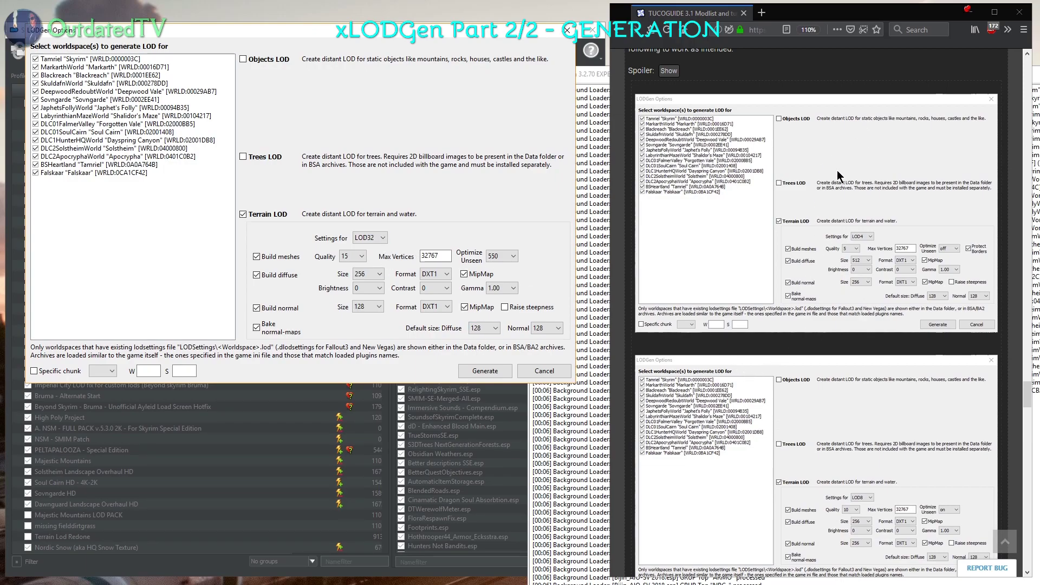
pyautogui.scroll(-2, 837, 175)
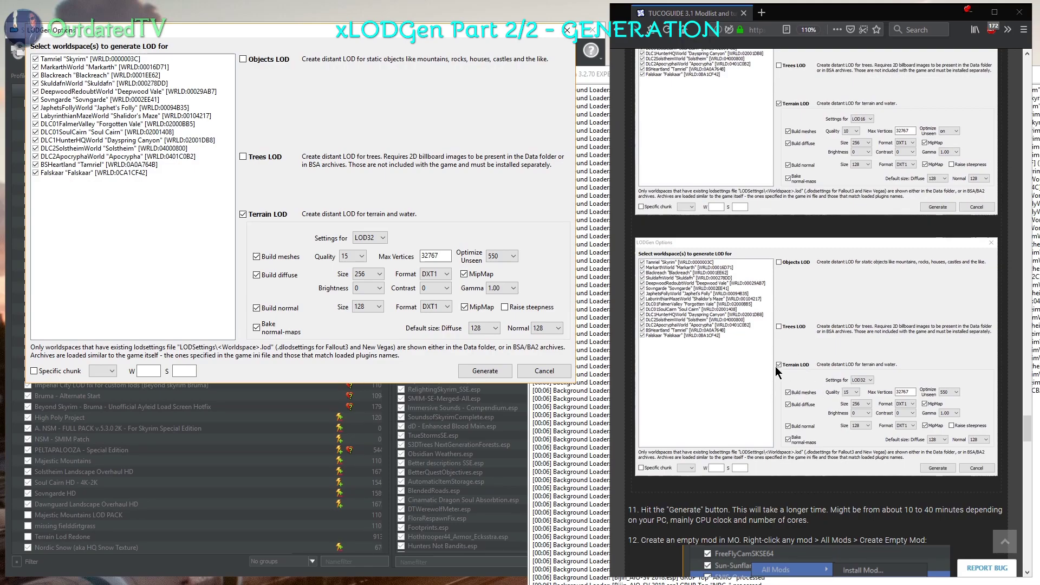
pyautogui.scroll(6, 834, 390)
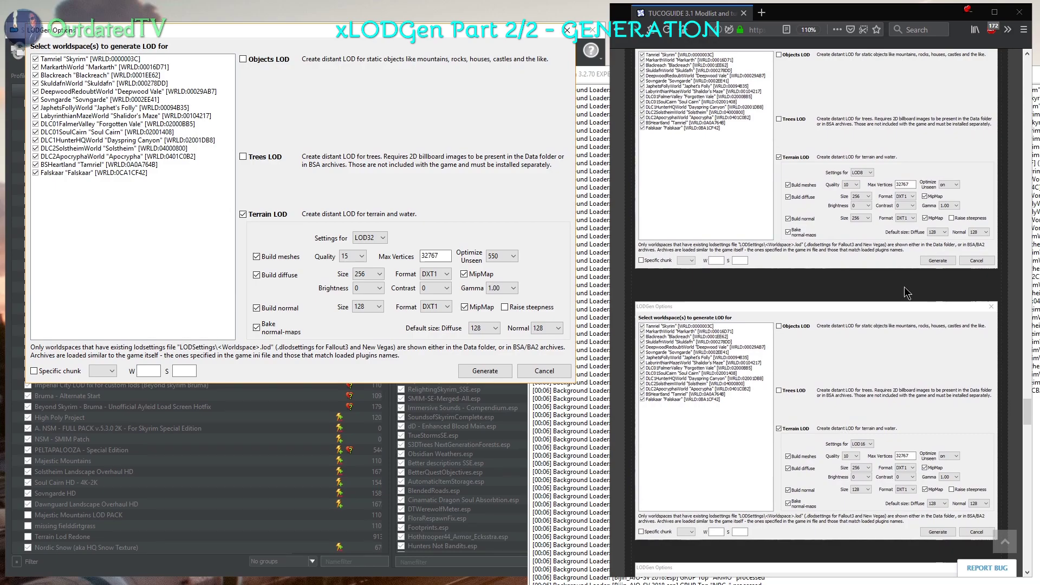
pyautogui.scroll(-1, 881, 326)
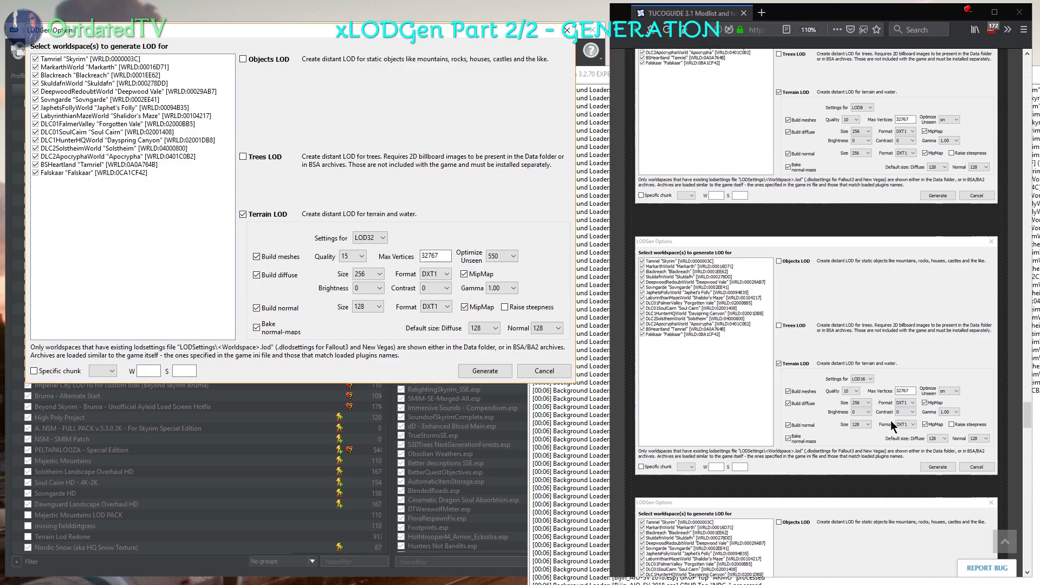
pyautogui.scroll(-4, 888, 426)
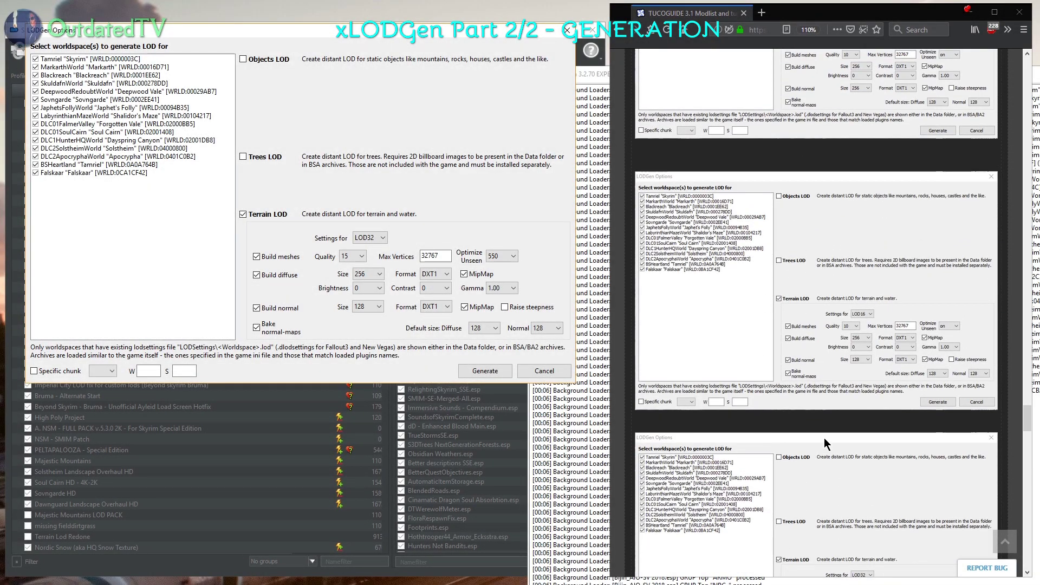
pyautogui.scroll(-1, 695, 323)
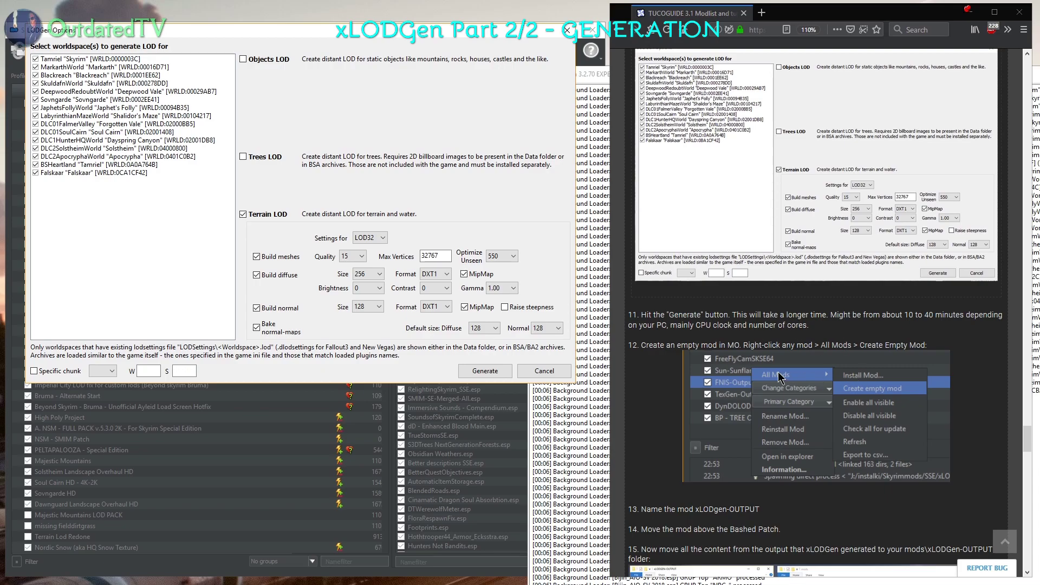
# Generate the terrain LOD and browse to the K:\xLODGEN-OUTPUT folder in Explorer.
pyautogui.click(488, 372)
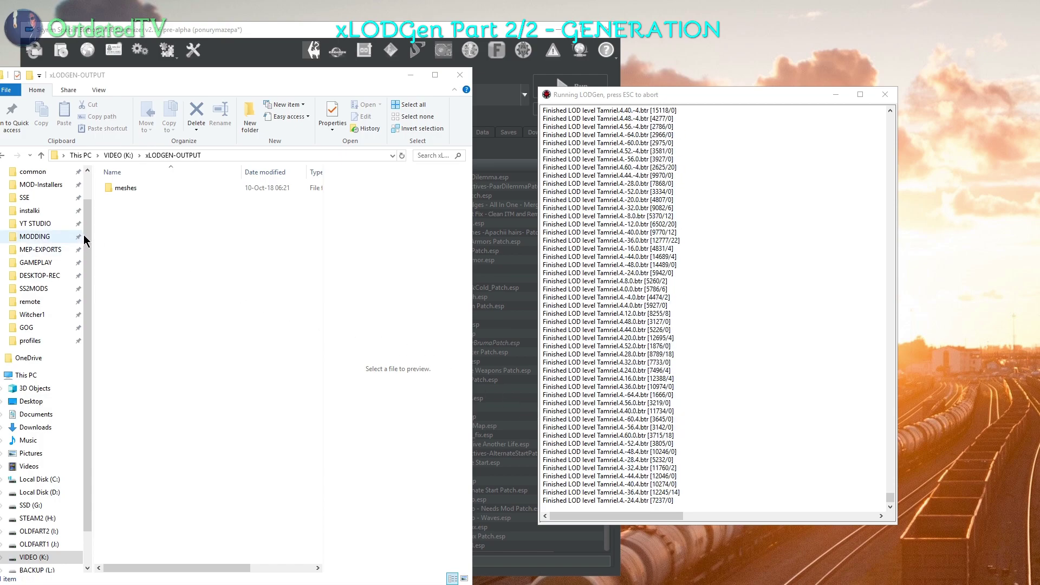
pyautogui.click(226, 156)
pyautogui.click(103, 156)
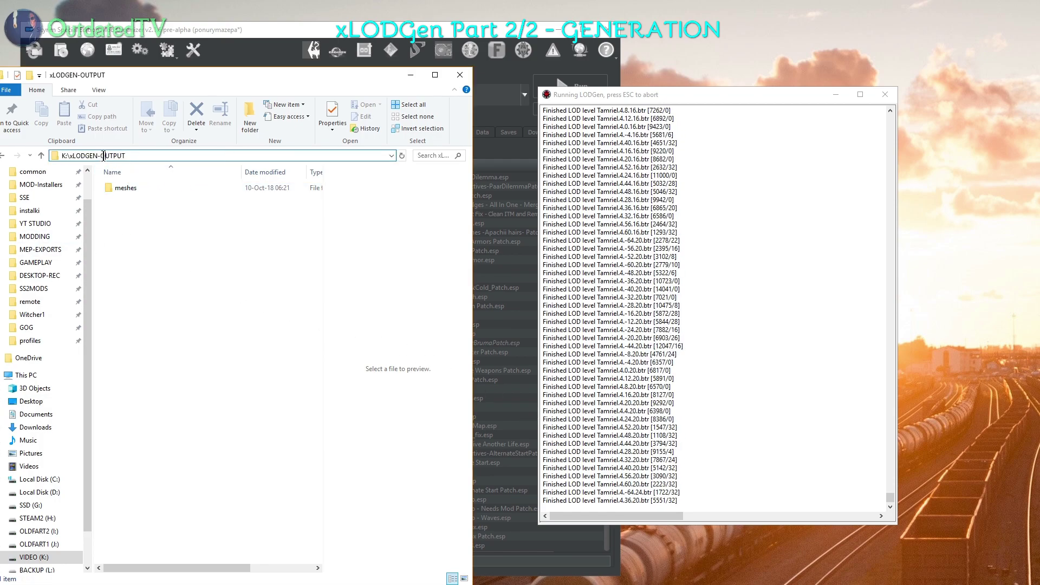
# Open meshes\terrain\Tamriel and look through the generated .btr files.
pyautogui.doubleClick(141, 193)
pyautogui.doubleClick(141, 193)
pyautogui.doubleClick(143, 190)
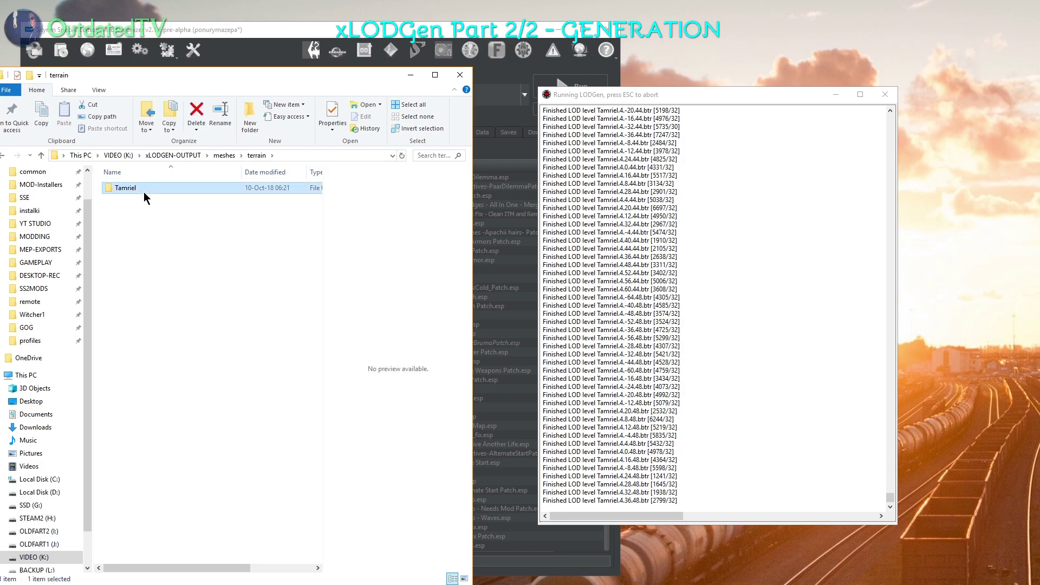
pyautogui.scroll(-7, 189, 325)
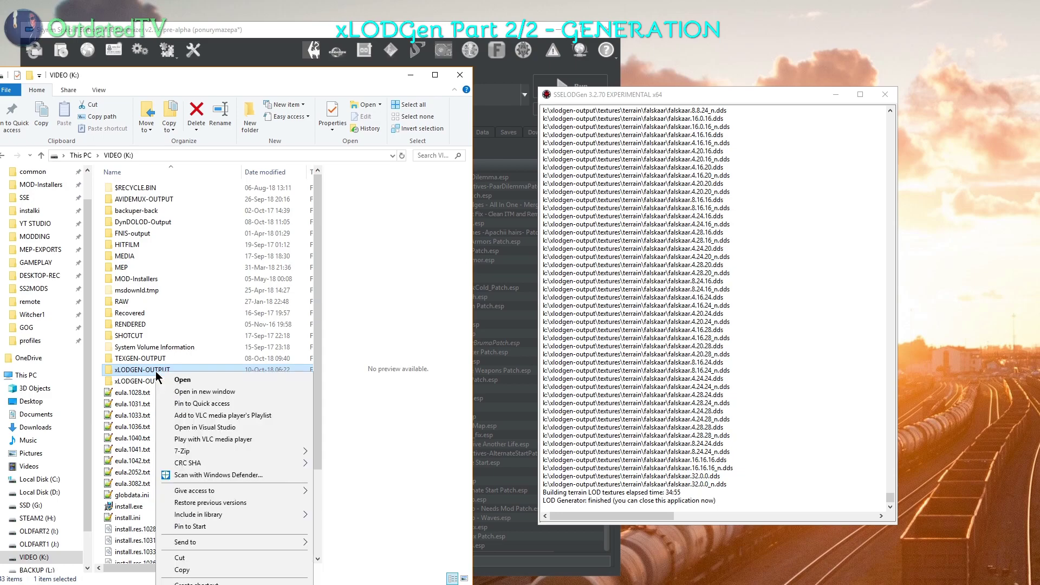
# View xLODGEN-OUTPUT's properties (802 MB), then close the finished SSELODGen log window.
pyautogui.press('r')
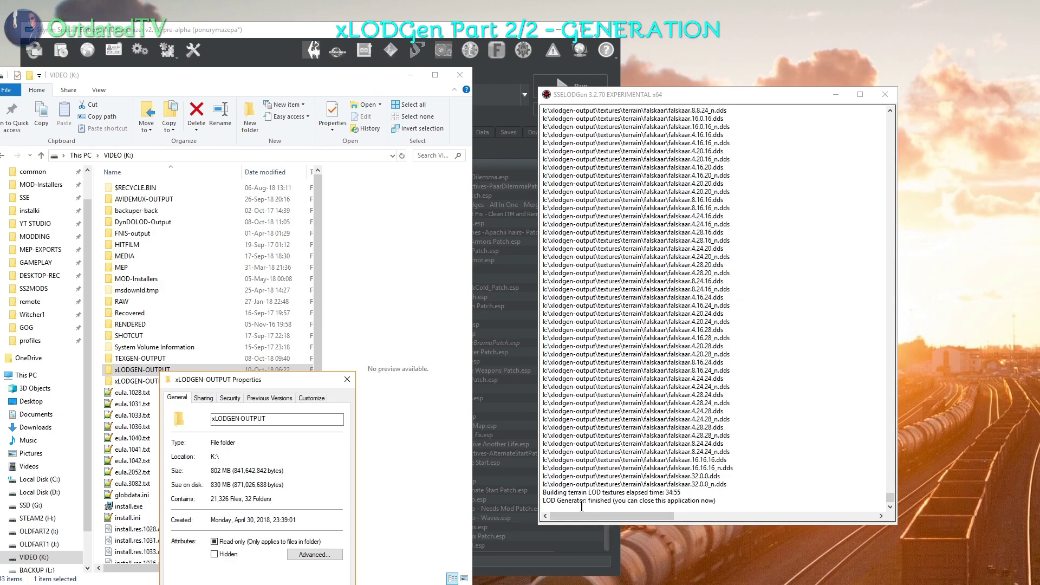
pyautogui.click(884, 94)
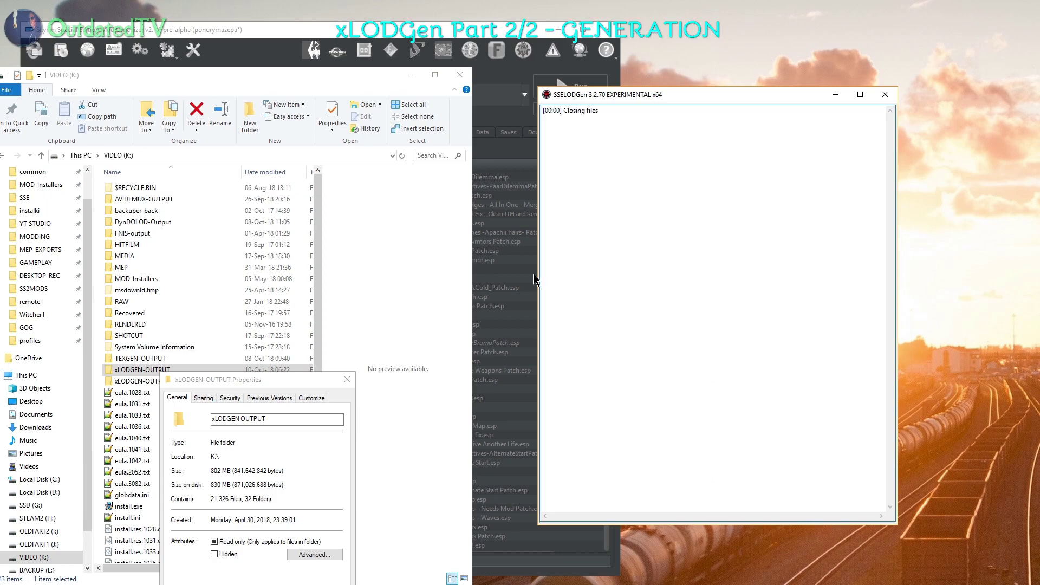
pyautogui.click(146, 326)
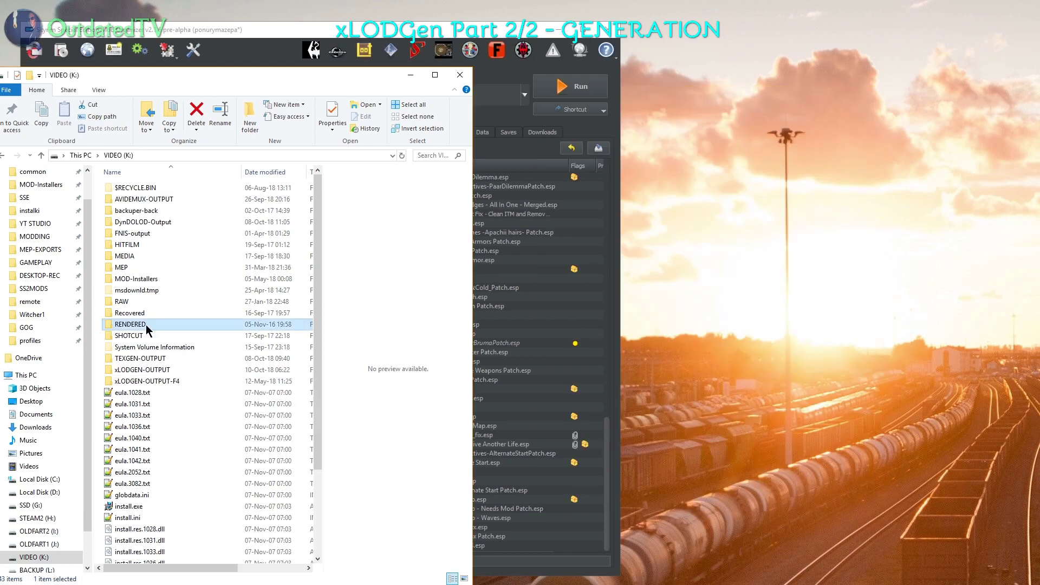
# Open xLODGEN-OUTPUT beside a second Explorer window at Mod Organizer 2's mods\xLODGen-Output folder.
pyautogui.doubleClick(145, 371)
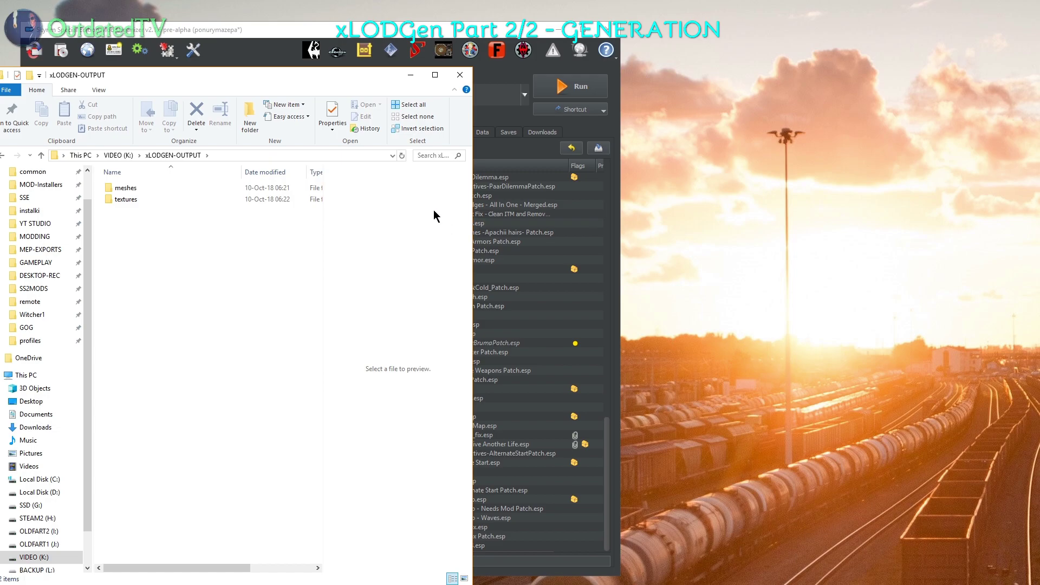
pyautogui.press('super+e')
pyautogui.moveTo(165, 91); pyautogui.dragTo(594, 99)
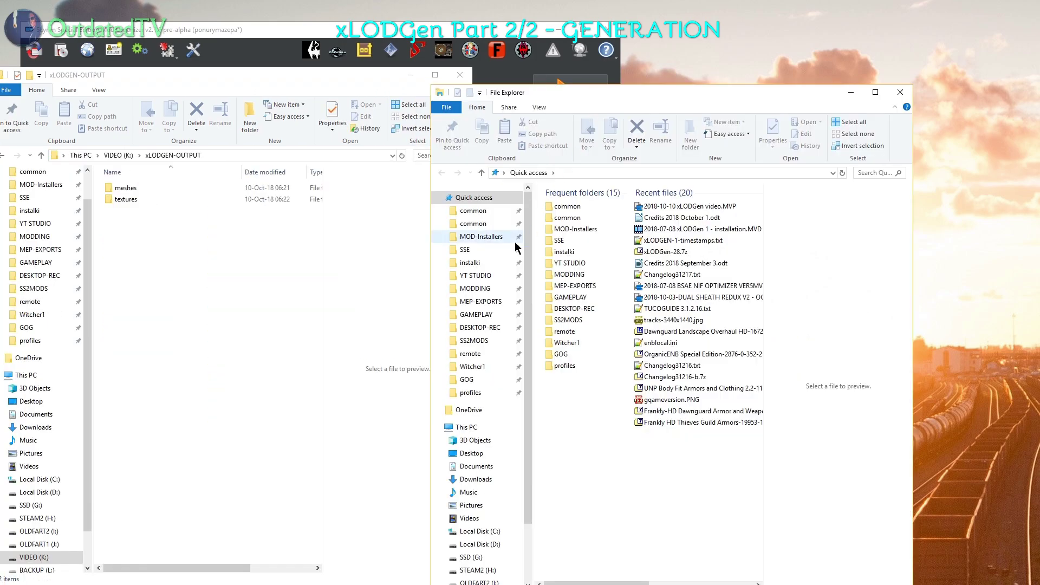
pyautogui.click(476, 211)
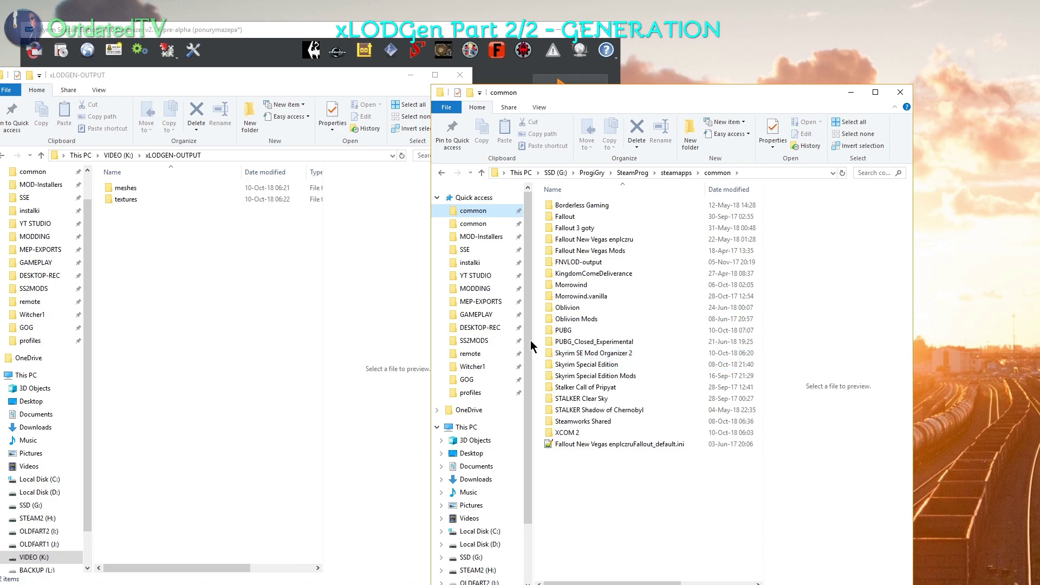
pyautogui.doubleClick(626, 356)
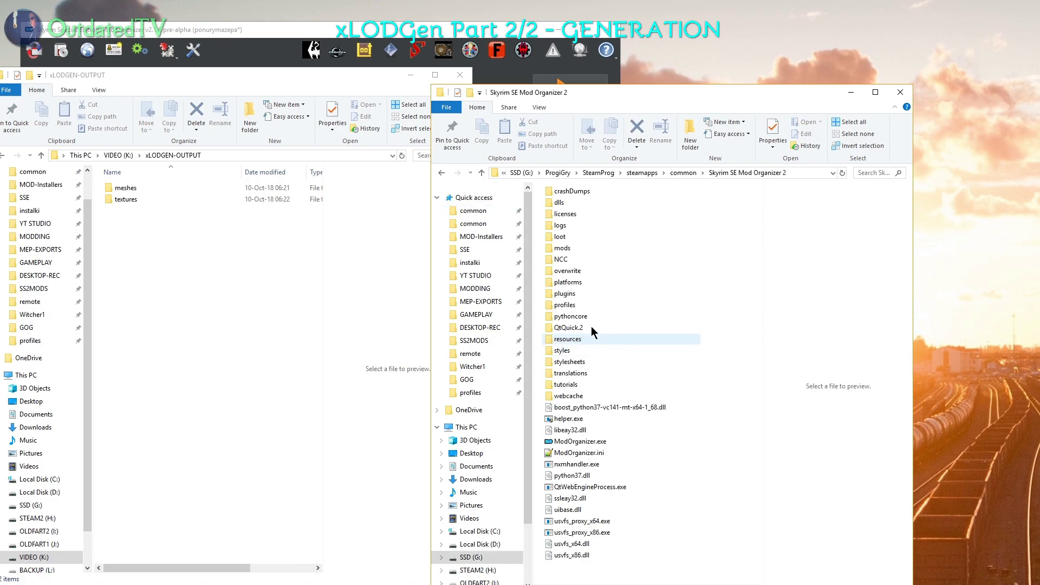
pyautogui.doubleClick(566, 248)
pyautogui.moveTo(758, 198); pyautogui.dragTo(758, 574)
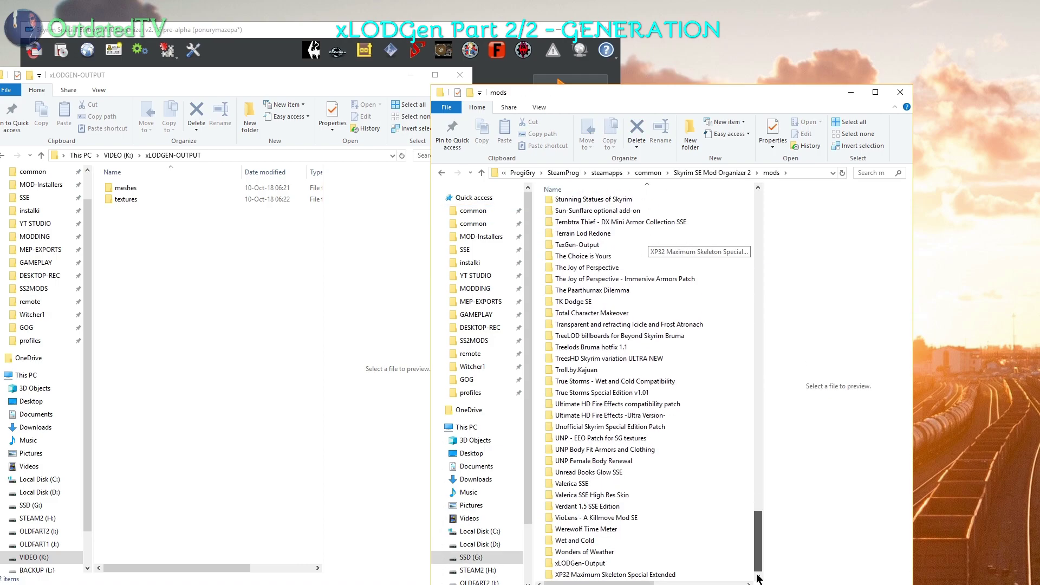
pyautogui.doubleClick(580, 567)
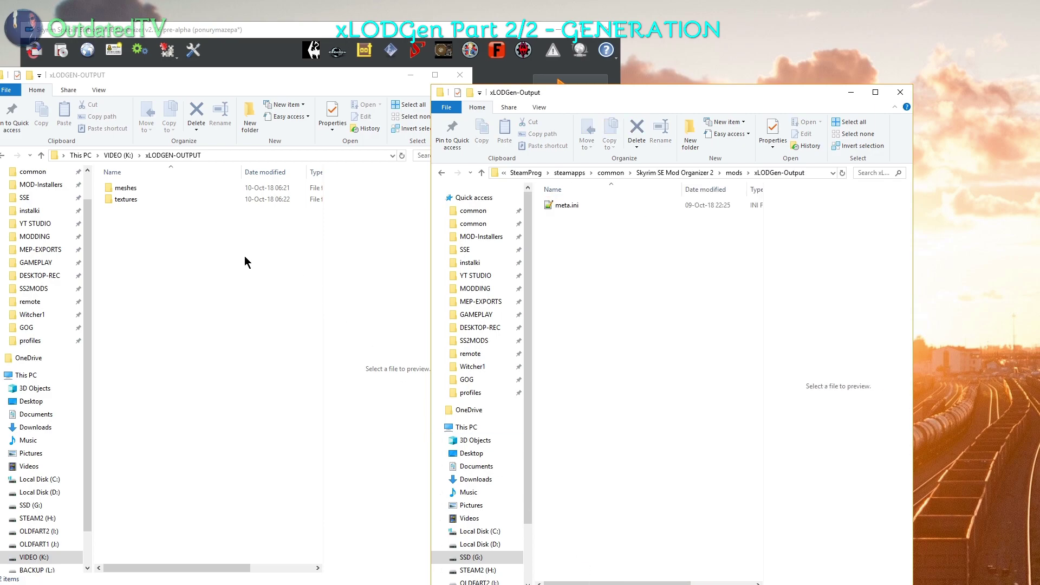
# Copy the meshes and textures folders into the xLODGen-Output mod folder.
pyautogui.click(160, 231)
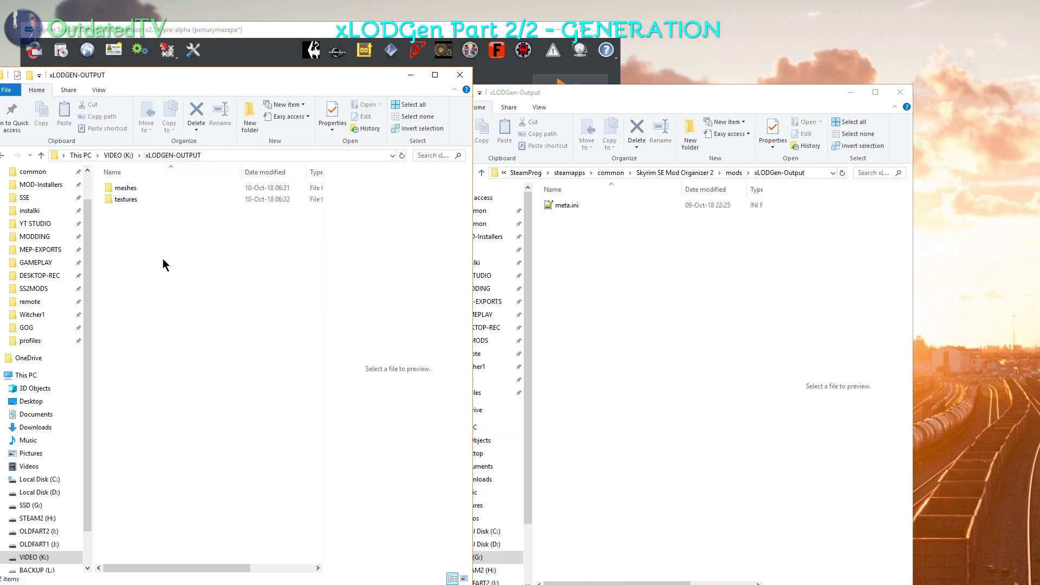
pyautogui.moveTo(162, 258); pyautogui.dragTo(500, 293)
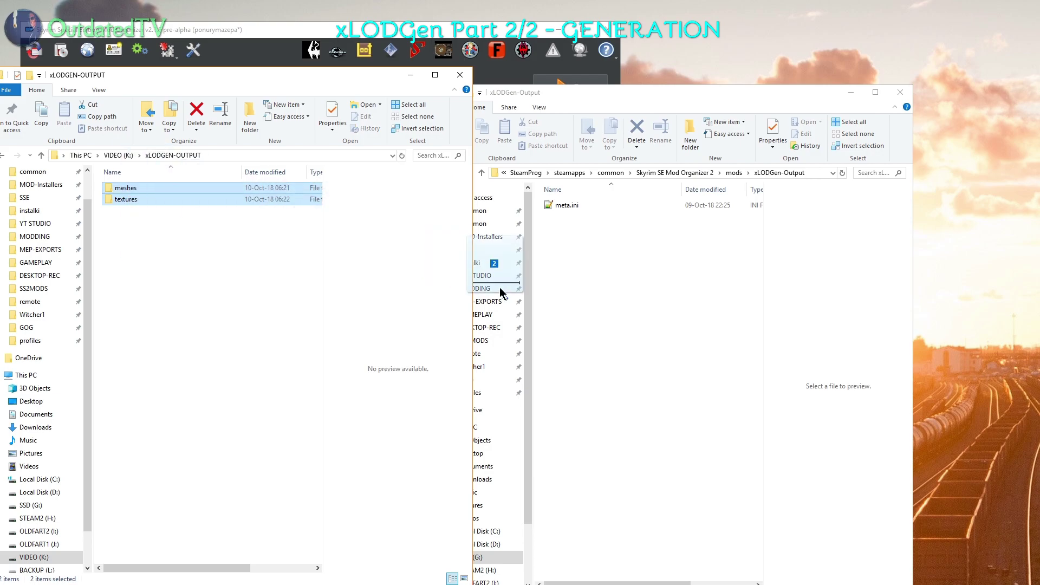
pyautogui.moveTo(500, 293); pyautogui.dragTo(616, 314, button='right')
pyautogui.click(666, 348)
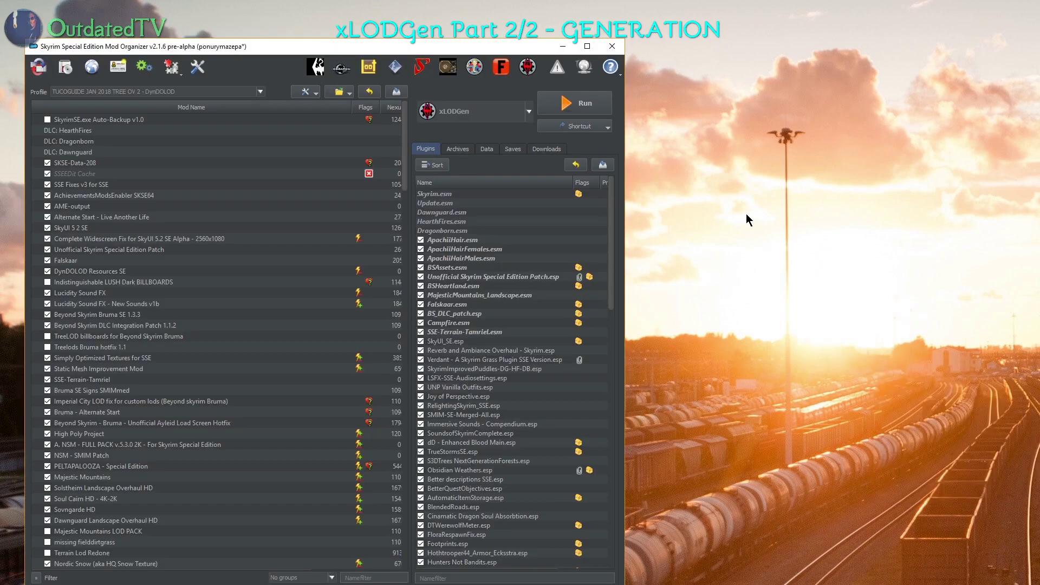
pyautogui.moveTo(399, 194); pyautogui.dragTo(401, 566)
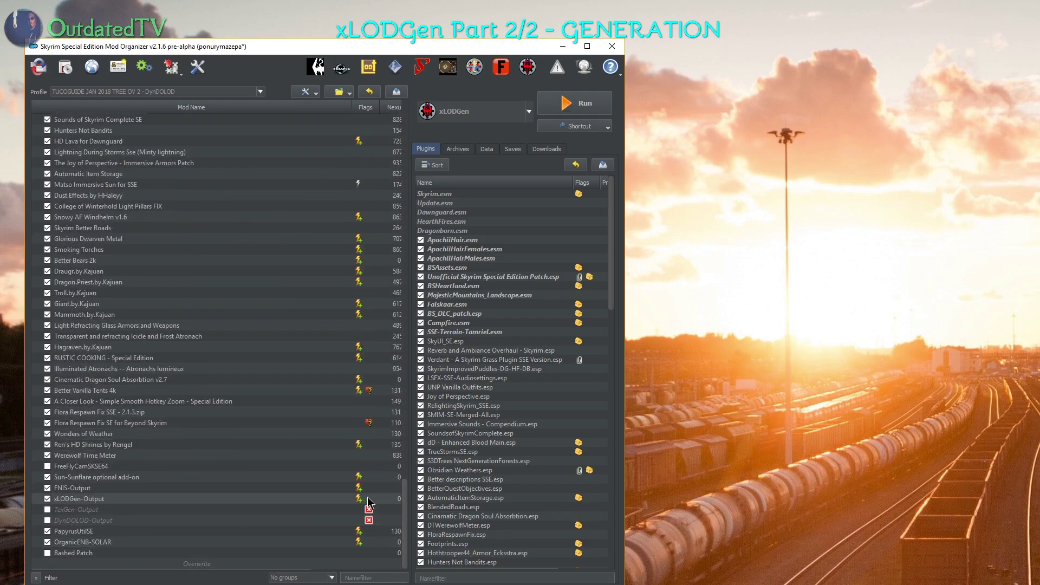
pyautogui.click(81, 499)
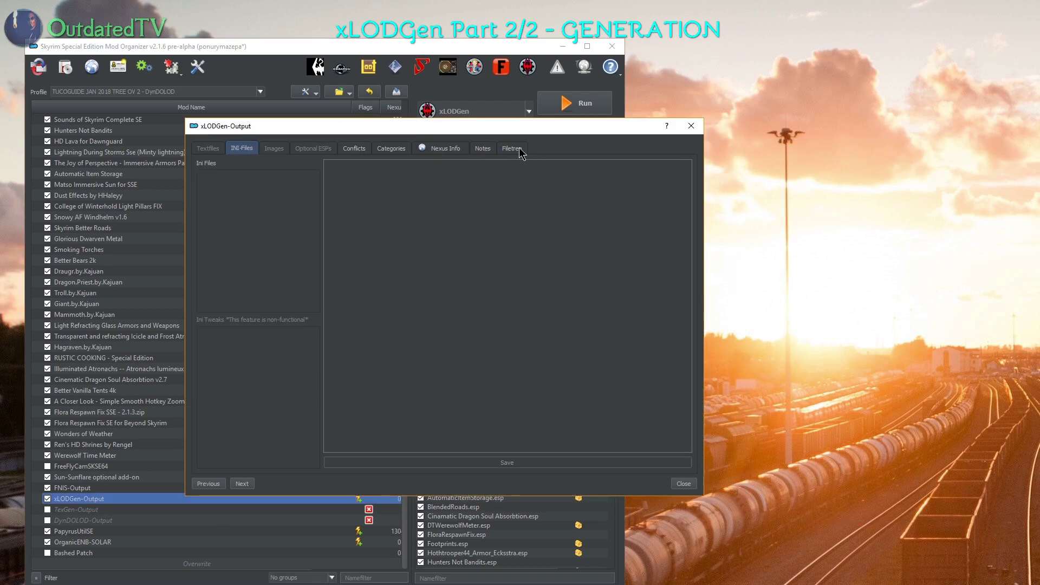
pyautogui.click(512, 148)
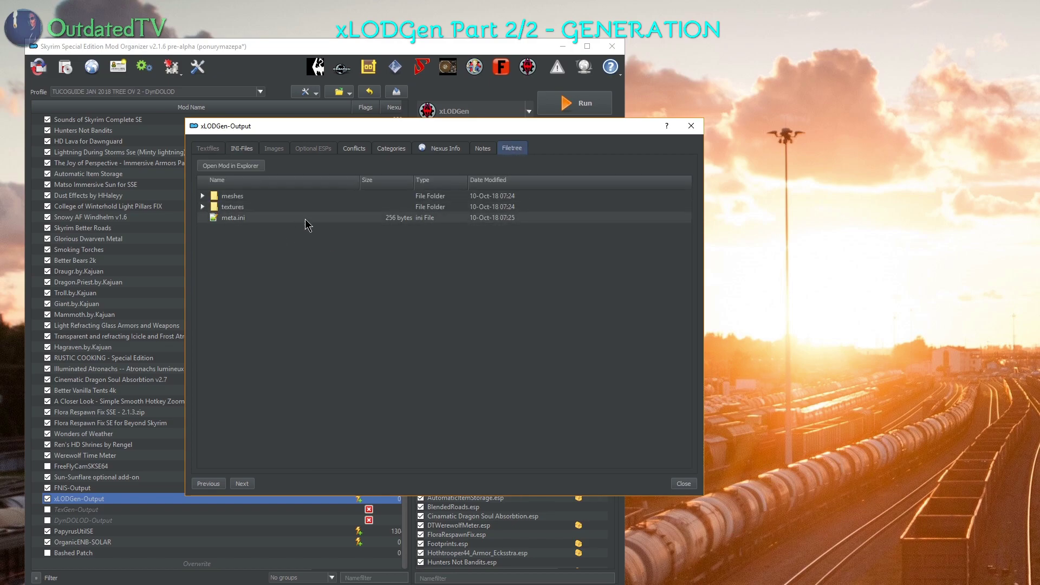
pyautogui.click(691, 126)
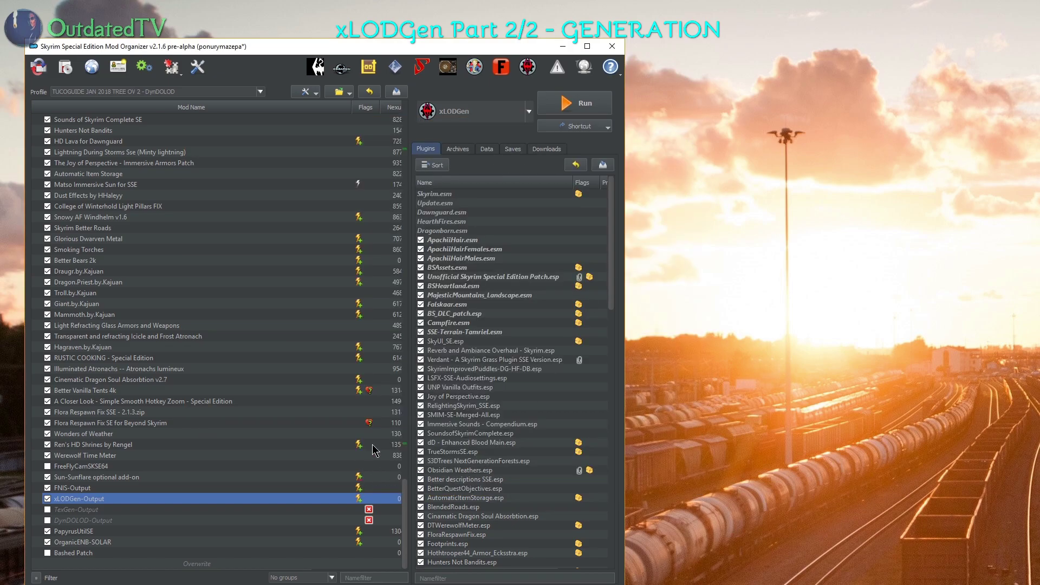